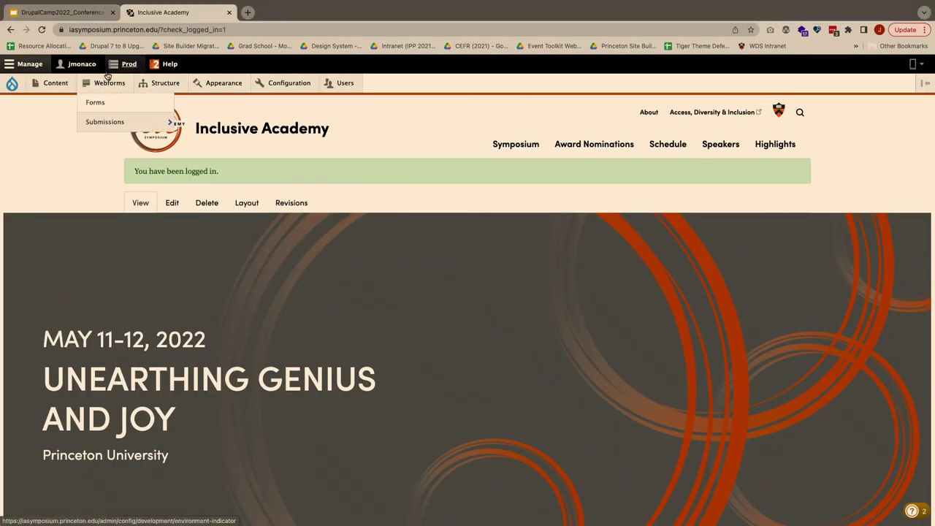
Switch the site from Prod to the Test/QA environment and open the Symposium page's layout for editing.
{"action": "left_click", "coordinate": [129, 65]}
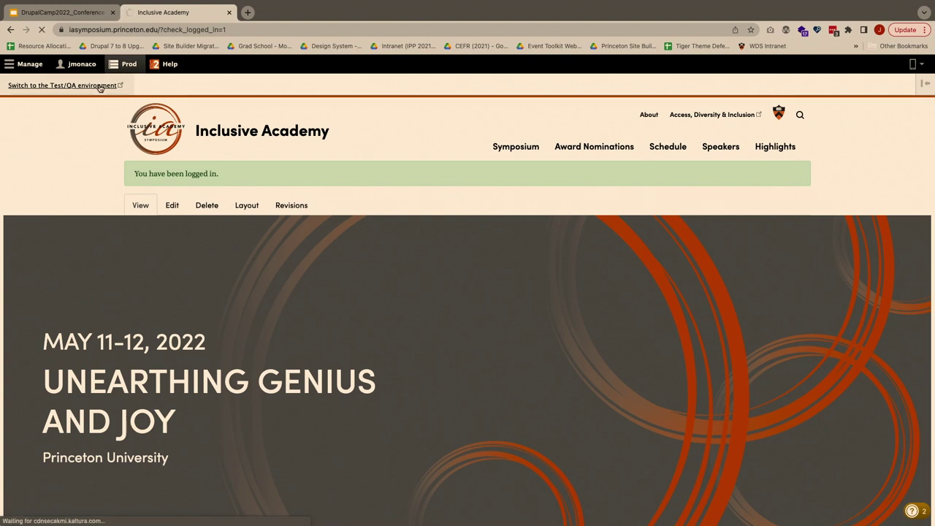
{"action": "left_click", "coordinate": [101, 85]}
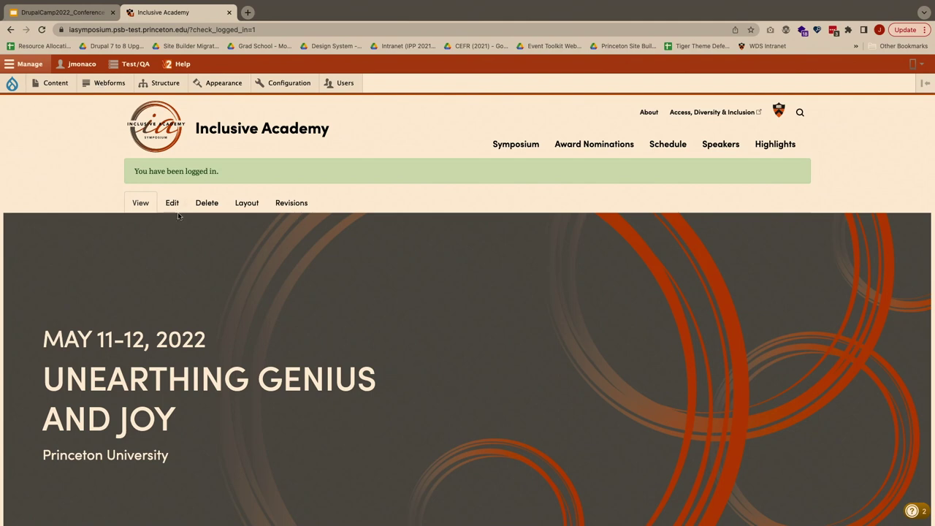
{"action": "left_click", "coordinate": [240, 206]}
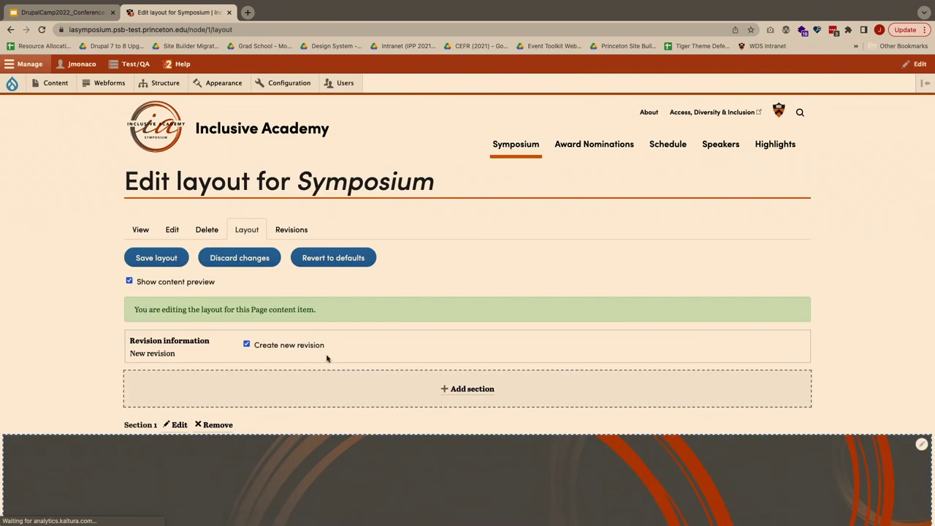
Examine the first three sections of the Symposium layout, from the hero banner through the quote to the Join Us text and video.
{"action": "scroll", "coordinate": [326, 355], "scroll_direction": "down", "scroll_amount": 3}
{"action": "scroll", "coordinate": [326, 356], "scroll_direction": "up", "scroll_amount": 1}
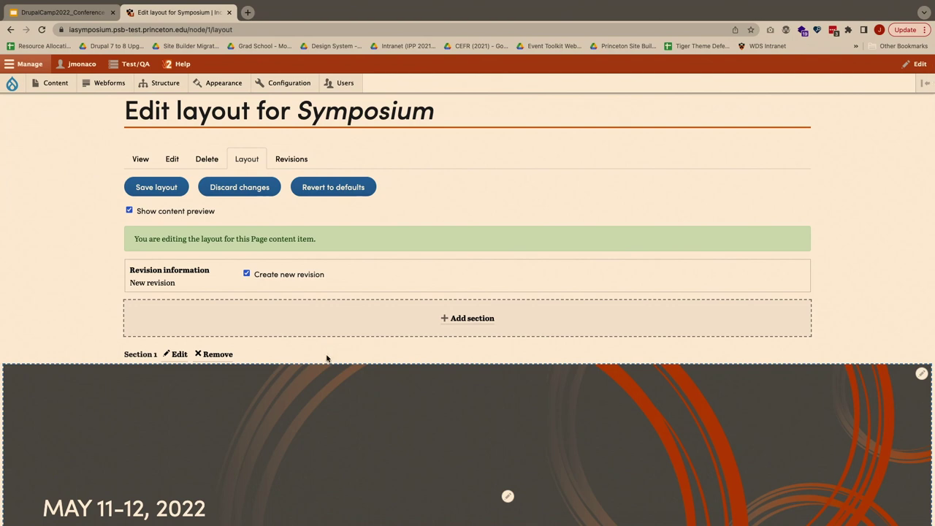
{"action": "scroll", "coordinate": [327, 355], "scroll_direction": "down", "scroll_amount": 5}
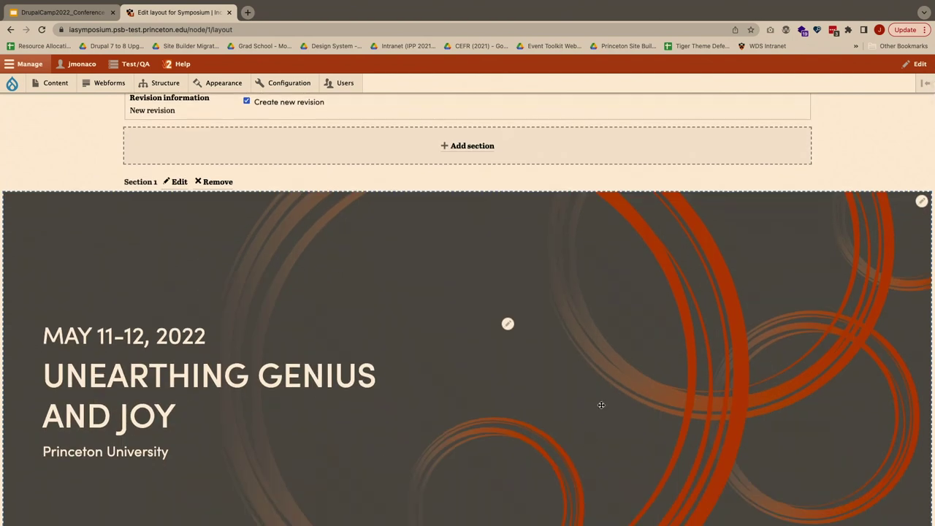
{"action": "scroll", "coordinate": [476, 409], "scroll_direction": "down", "scroll_amount": 3}
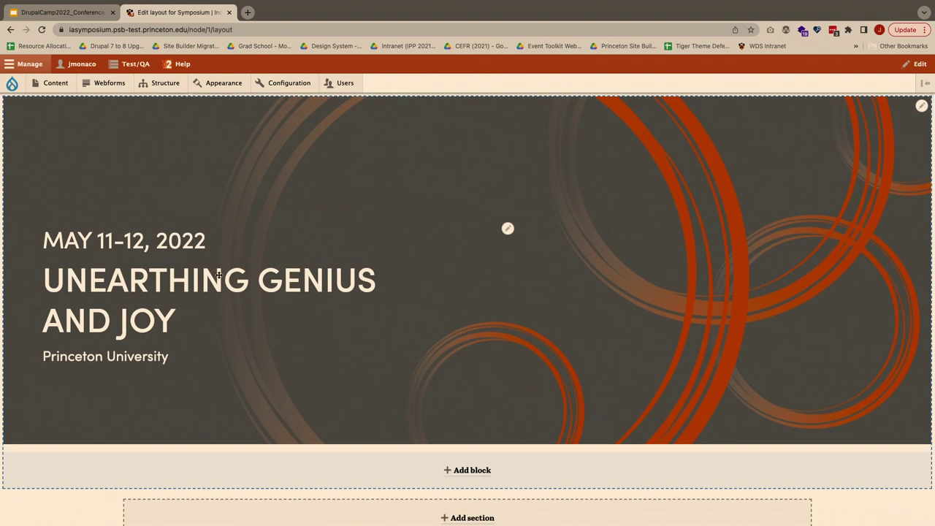
{"action": "scroll", "coordinate": [406, 334], "scroll_direction": "down", "scroll_amount": 5}
{"action": "scroll", "coordinate": [410, 336], "scroll_direction": "down", "scroll_amount": 4}
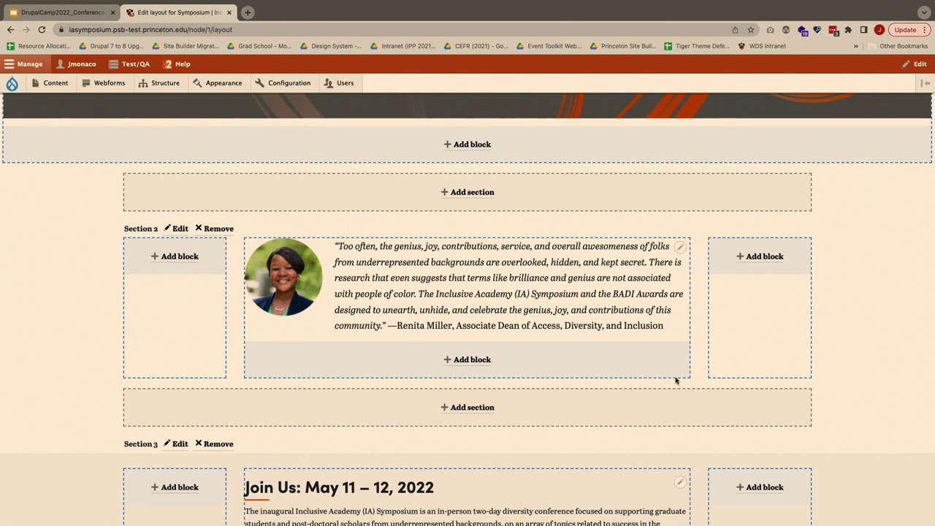
{"action": "scroll", "coordinate": [676, 379], "scroll_direction": "down", "scroll_amount": 7}
{"action": "scroll", "coordinate": [676, 378], "scroll_direction": "down", "scroll_amount": 2}
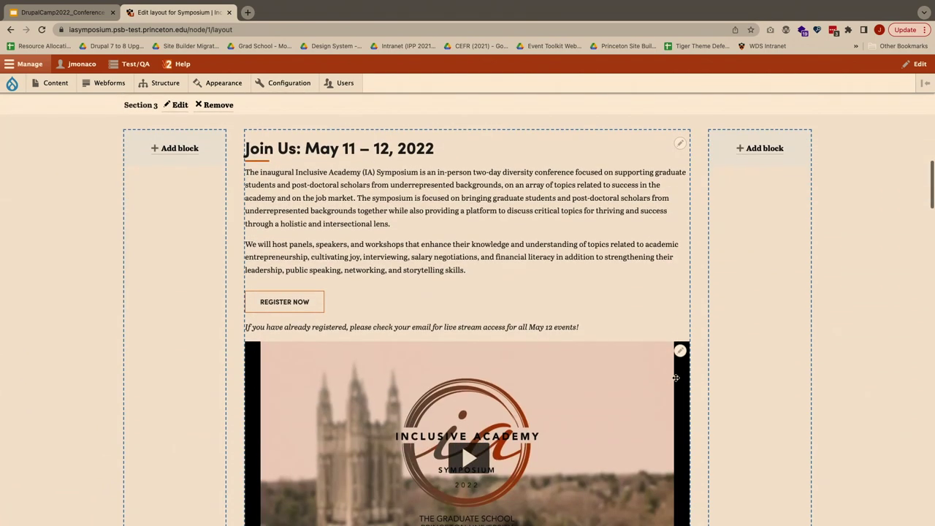
Inspect Section 3's background and style options in its section settings, and close them without updating.
{"action": "left_click", "coordinate": [182, 108]}
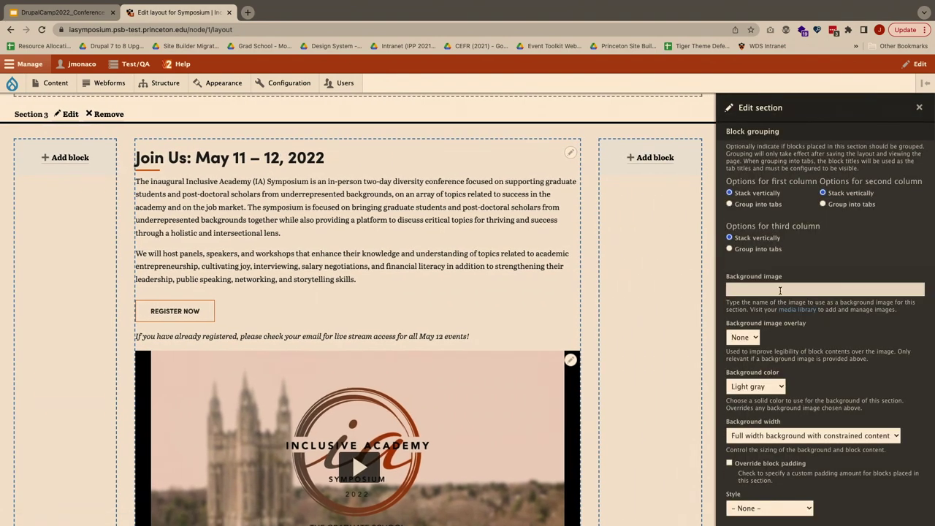
{"action": "scroll", "coordinate": [771, 284], "scroll_direction": "down", "scroll_amount": 1}
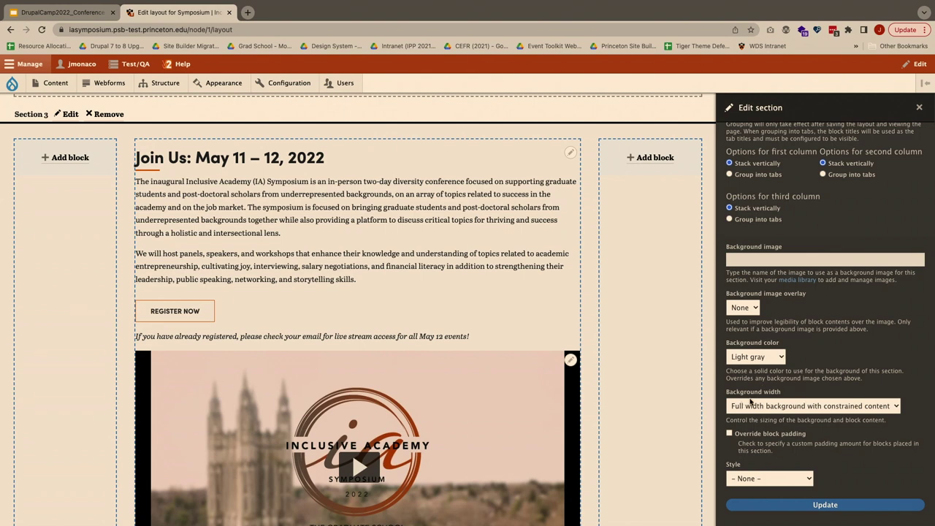
{"action": "left_click", "coordinate": [779, 482]}
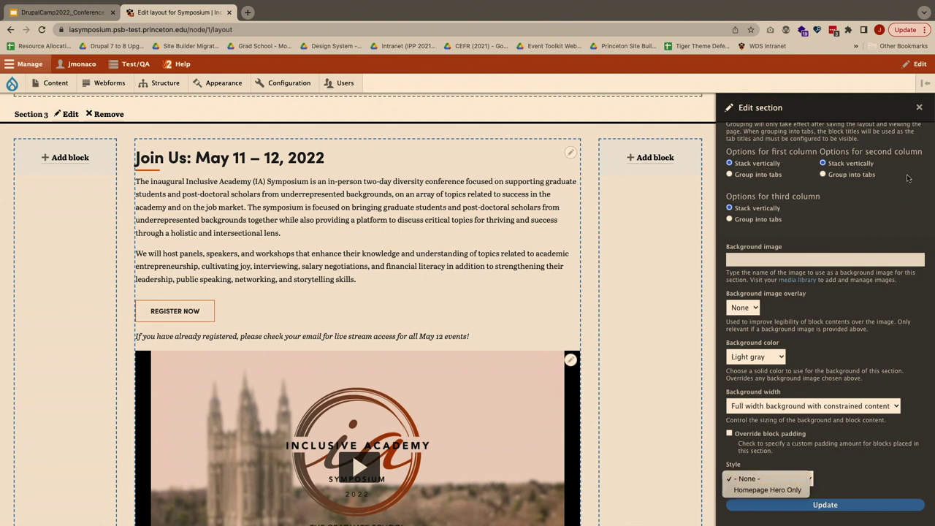
{"action": "left_click", "coordinate": [919, 111]}
{"action": "left_click", "coordinate": [919, 110]}
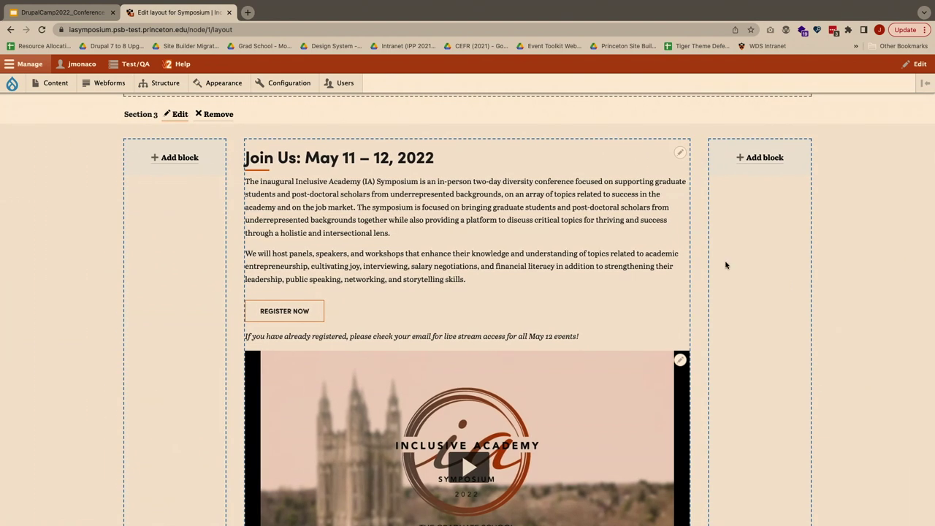
Review Sections 3 to 9 of the layout, from the video down to the related documents, and return to the Symposium page view.
{"action": "scroll", "coordinate": [725, 265], "scroll_direction": "down", "scroll_amount": 10}
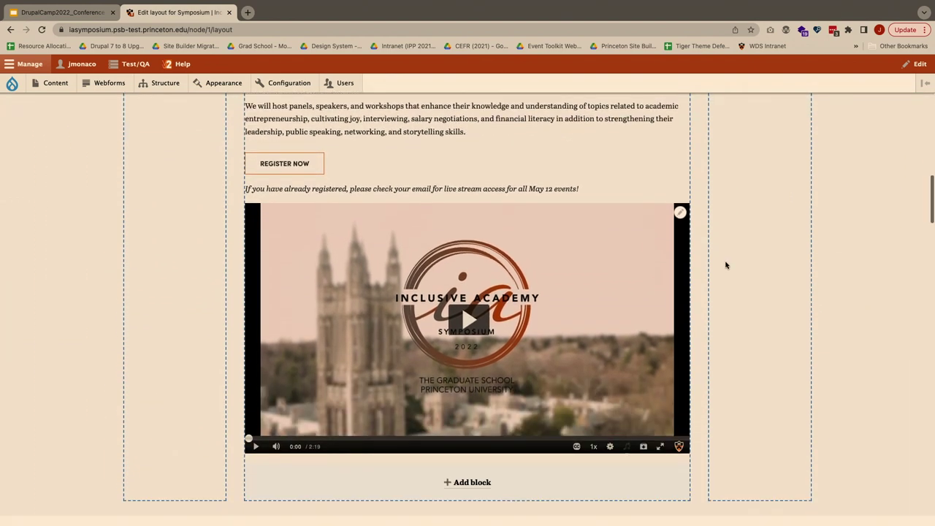
{"action": "scroll", "coordinate": [726, 265], "scroll_direction": "down", "scroll_amount": 3}
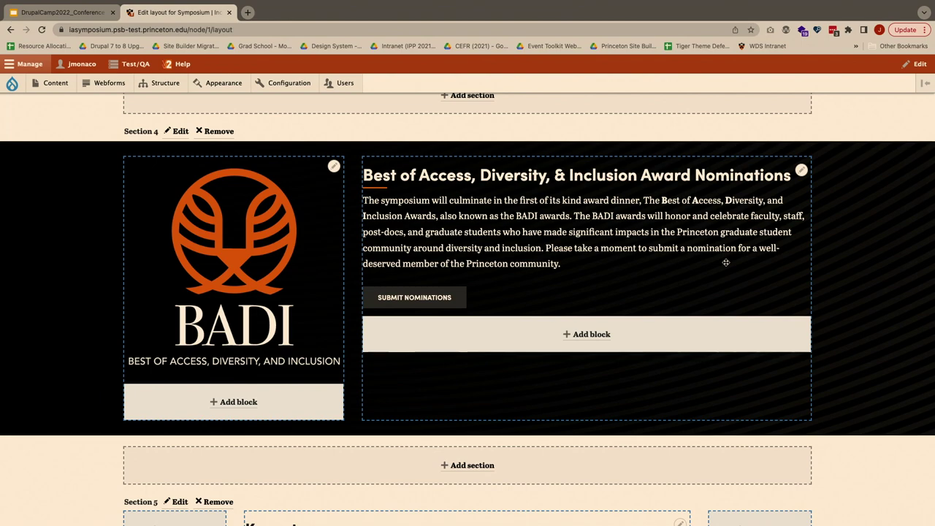
{"action": "scroll", "coordinate": [725, 262], "scroll_direction": "down", "scroll_amount": 20}
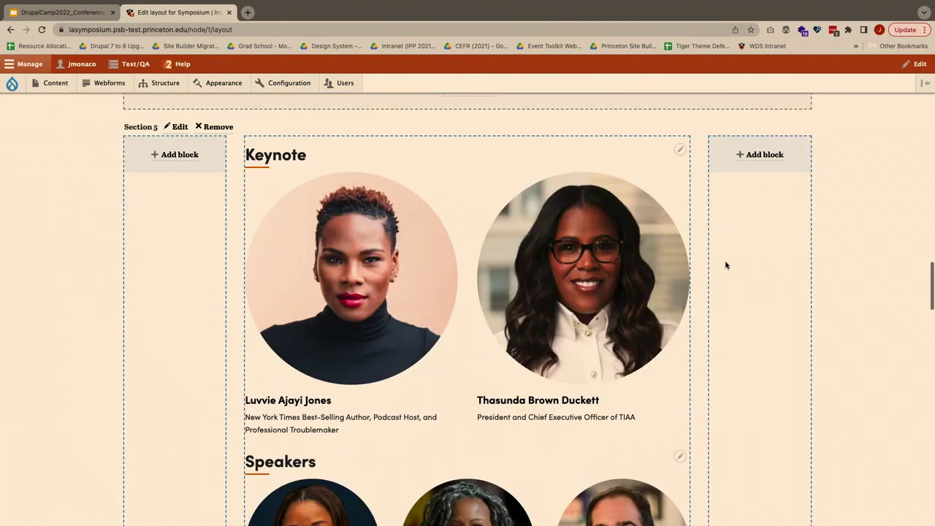
{"action": "scroll", "coordinate": [726, 263], "scroll_direction": "down", "scroll_amount": 15}
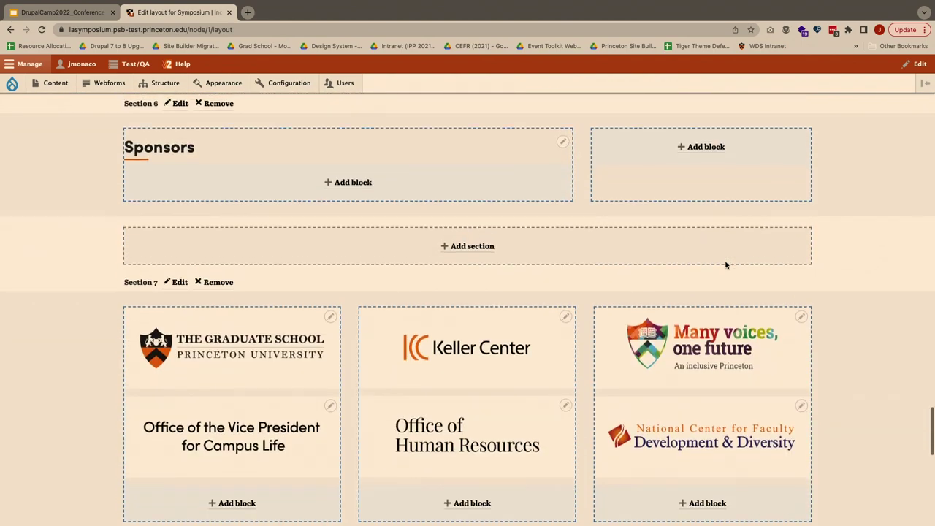
{"action": "scroll", "coordinate": [725, 263], "scroll_direction": "up", "scroll_amount": 2}
{"action": "scroll", "coordinate": [636, 319], "scroll_direction": "down", "scroll_amount": 5}
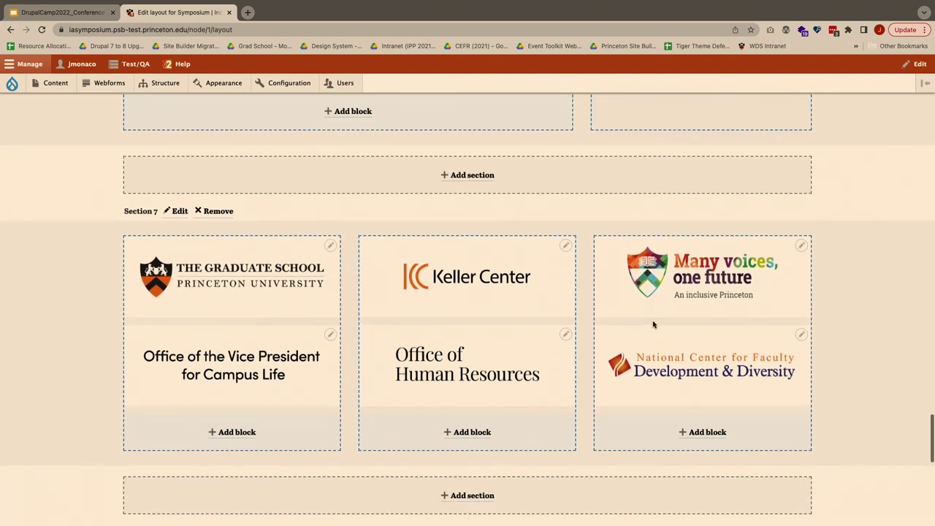
{"action": "scroll", "coordinate": [654, 325], "scroll_direction": "down", "scroll_amount": 1}
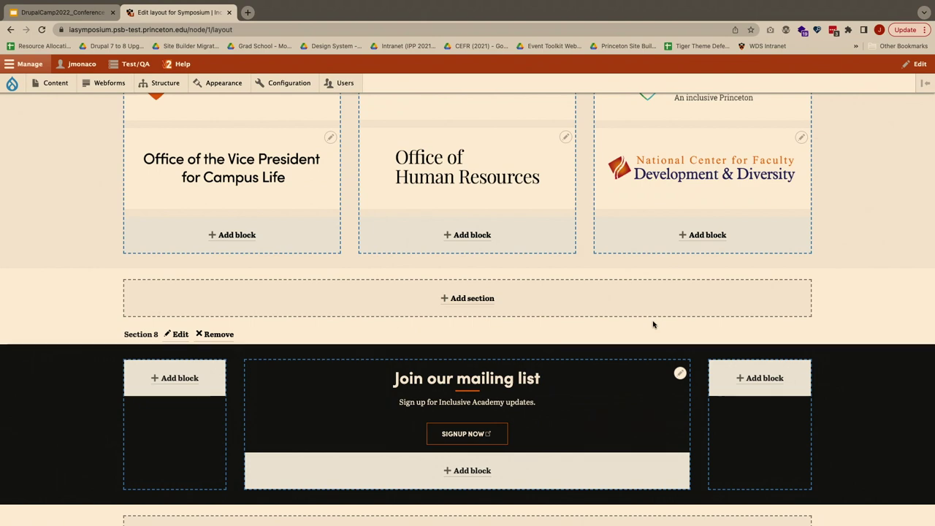
{"action": "scroll", "coordinate": [653, 324], "scroll_direction": "down", "scroll_amount": 6}
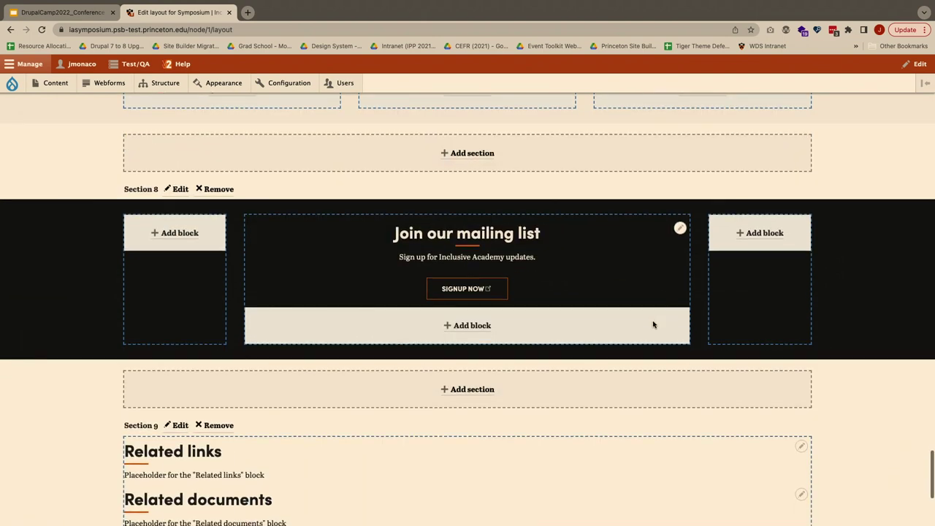
{"action": "scroll", "coordinate": [653, 321], "scroll_direction": "down", "scroll_amount": 2}
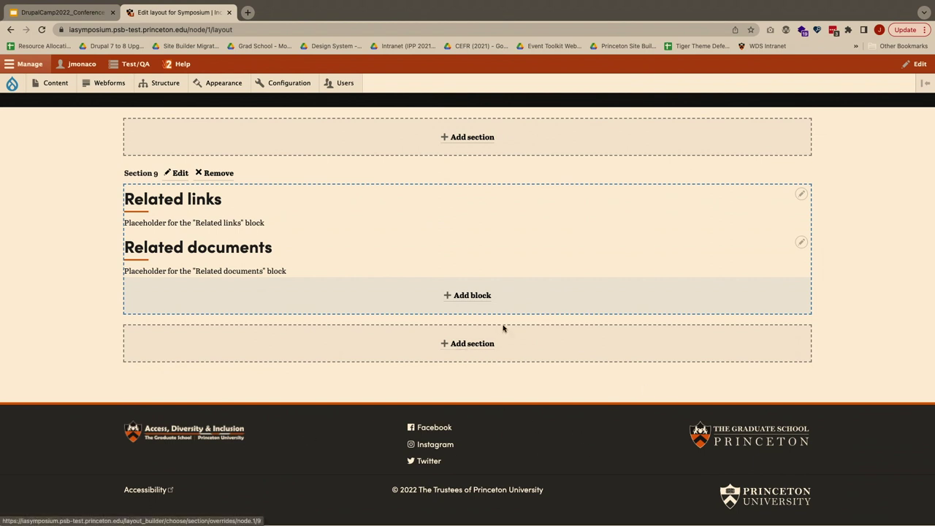
{"action": "scroll", "coordinate": [515, 311], "scroll_direction": "up", "scroll_amount": 15}
{"action": "scroll", "coordinate": [515, 309], "scroll_direction": "up", "scroll_amount": 15}
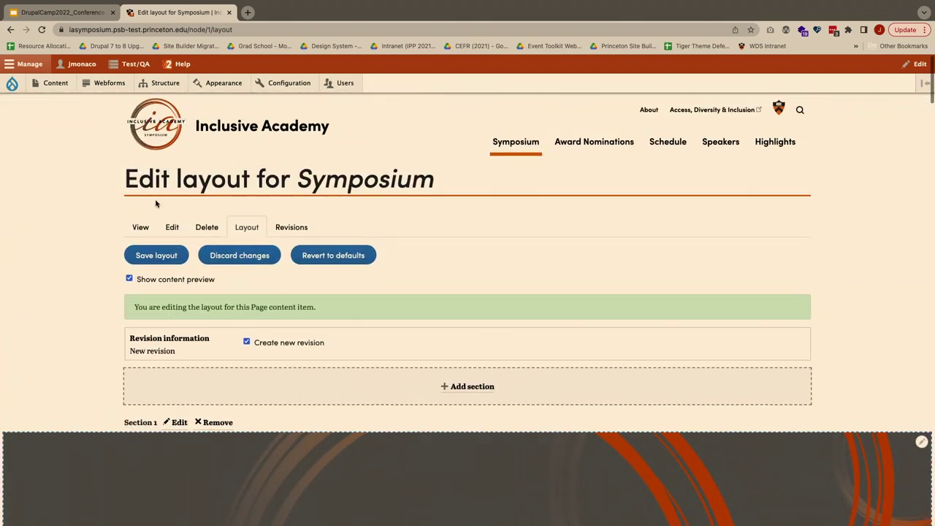
{"action": "left_click", "coordinate": [140, 228]}
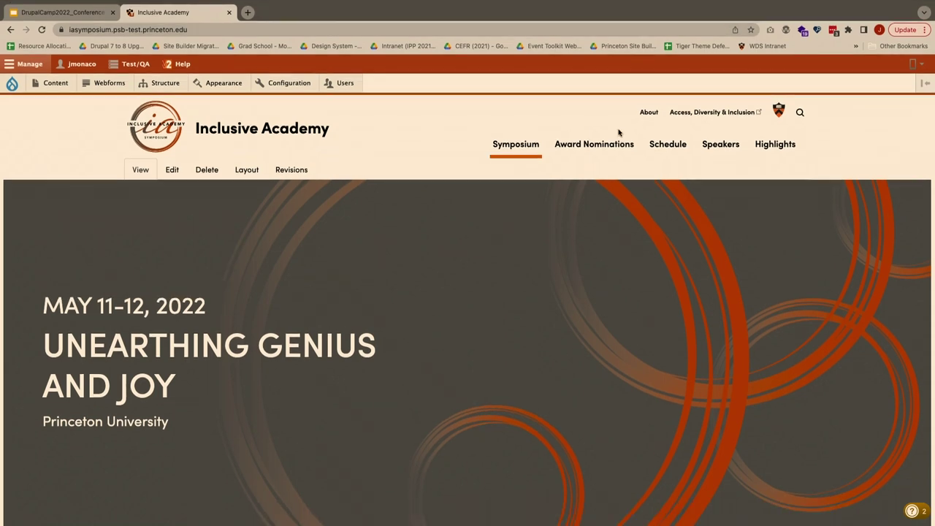
Open the Schedule page and look through the events listed for Thursday, May 12.
{"action": "left_click", "coordinate": [664, 149]}
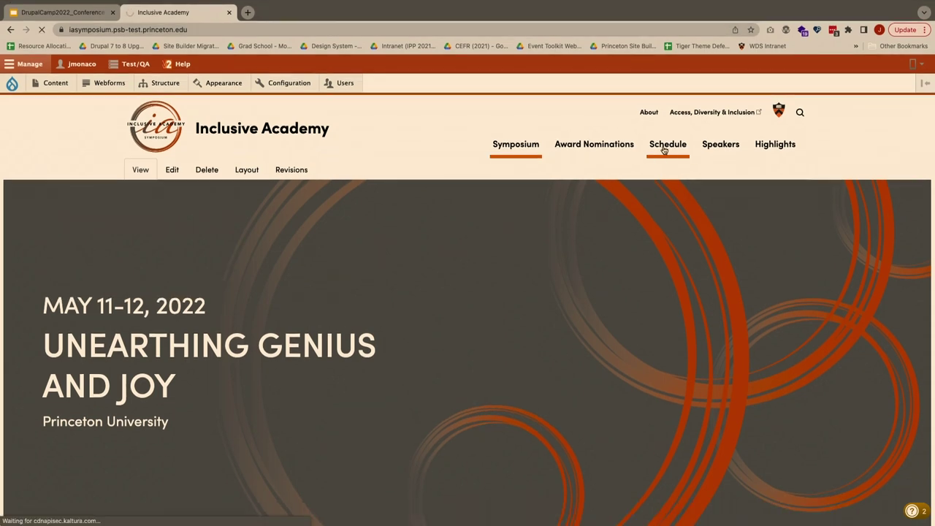
{"action": "scroll", "coordinate": [510, 302], "scroll_direction": "down", "scroll_amount": 5}
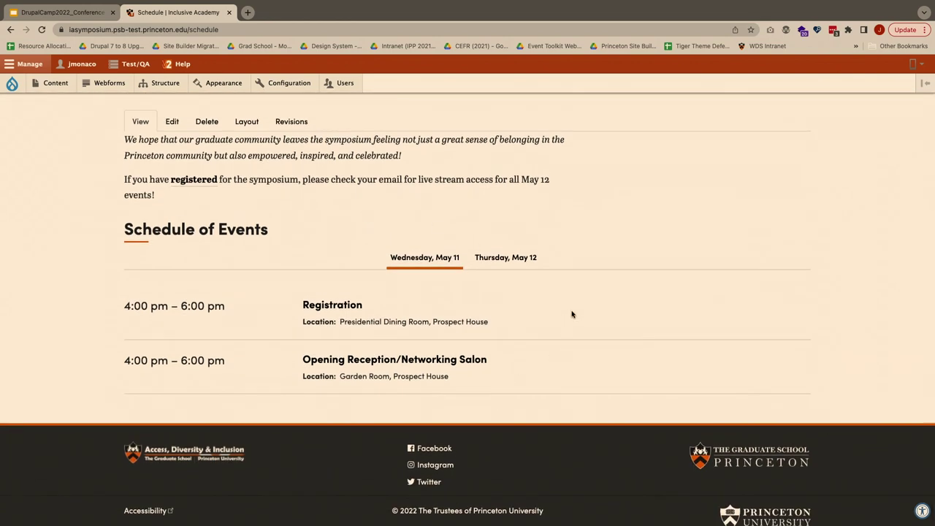
{"action": "left_click", "coordinate": [511, 262]}
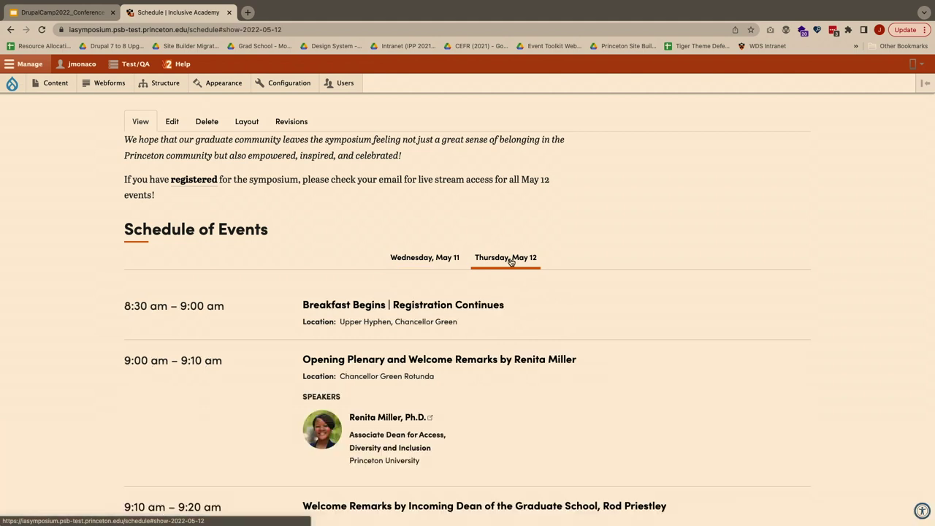
{"action": "scroll", "coordinate": [651, 329], "scroll_direction": "down", "scroll_amount": 3}
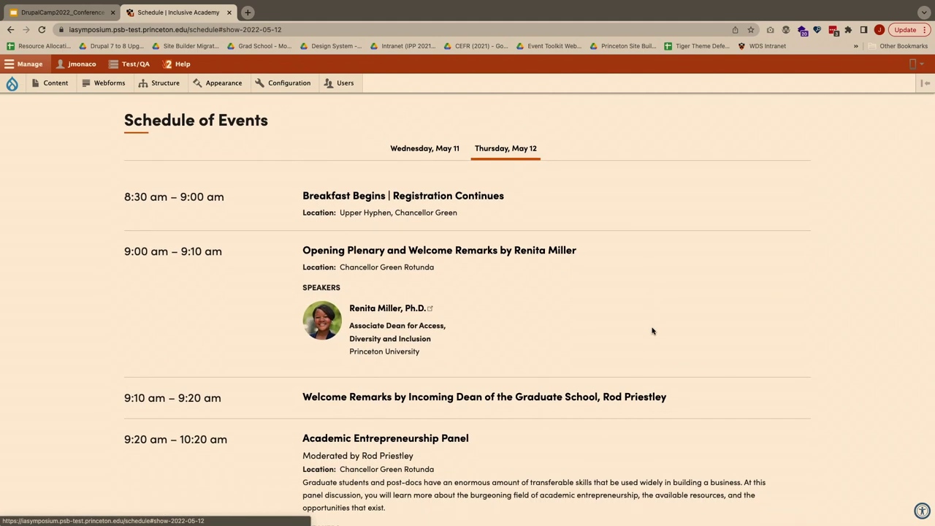
{"action": "scroll", "coordinate": [652, 331], "scroll_direction": "down", "scroll_amount": 5}
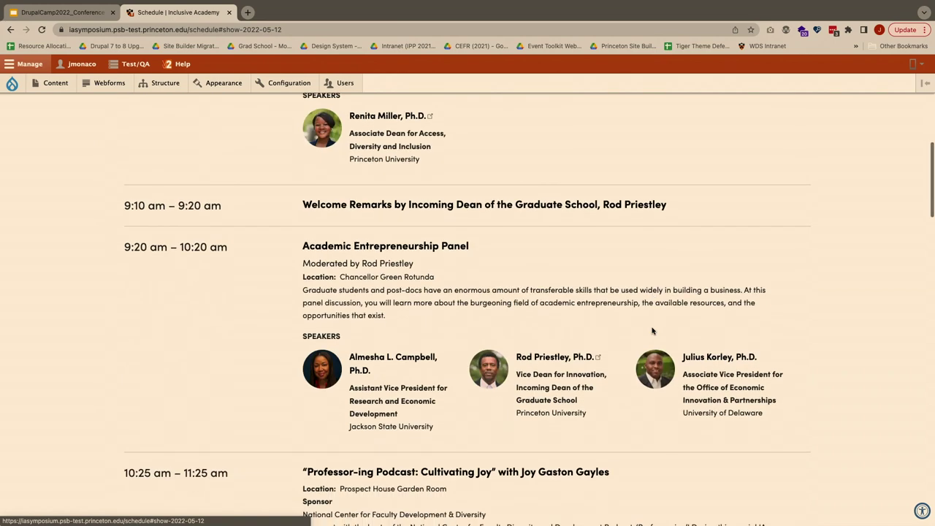
Open the Academic Entrepreneurship Panel event and view its first speaker's profile down to the past events.
{"action": "left_click", "coordinate": [357, 246]}
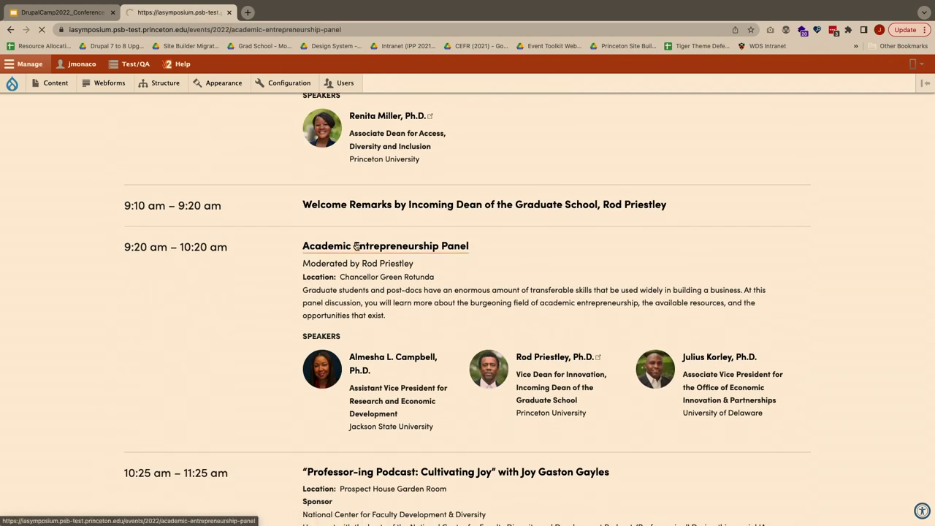
{"action": "scroll", "coordinate": [371, 325], "scroll_direction": "down", "scroll_amount": 5}
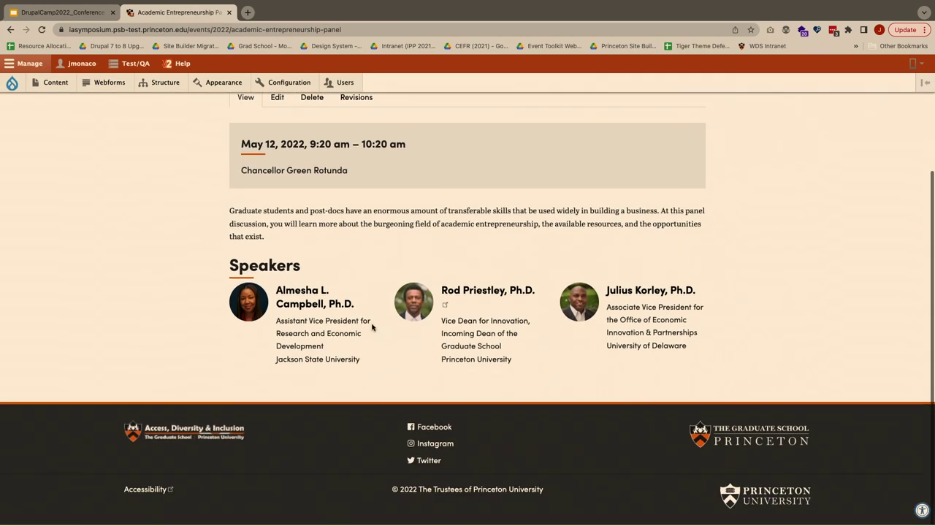
{"action": "left_click", "coordinate": [298, 301]}
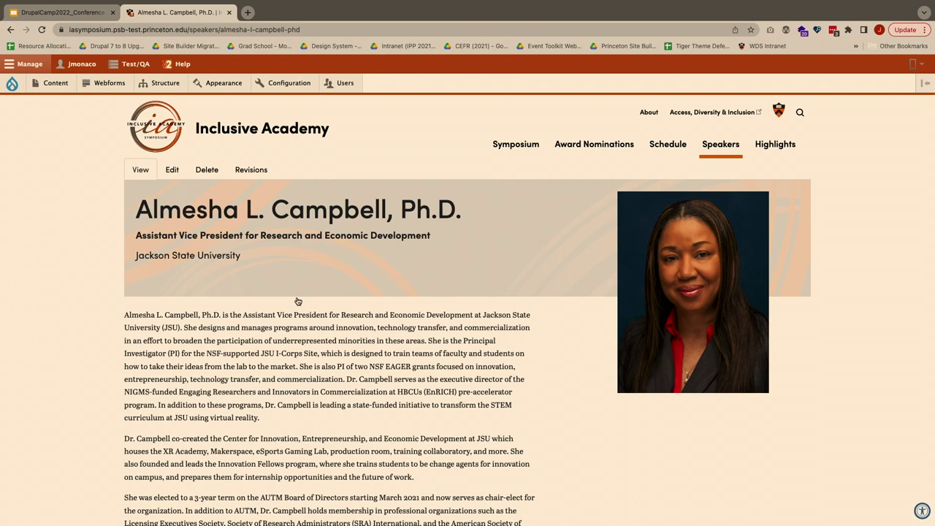
{"action": "scroll", "coordinate": [298, 302], "scroll_direction": "down", "scroll_amount": 5}
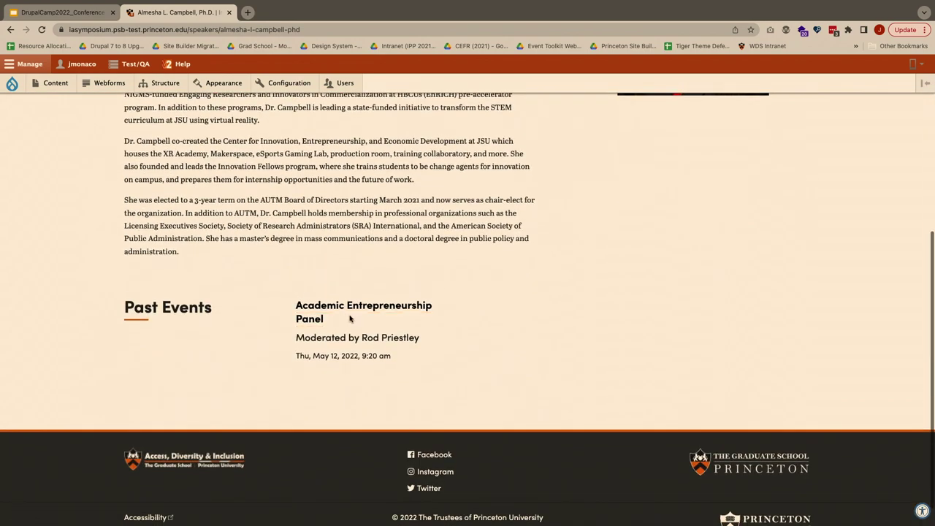
Return to the Academic Entrepreneurship Panel through the speaker's past events and review the event details and speakers.
{"action": "left_click", "coordinate": [353, 303]}
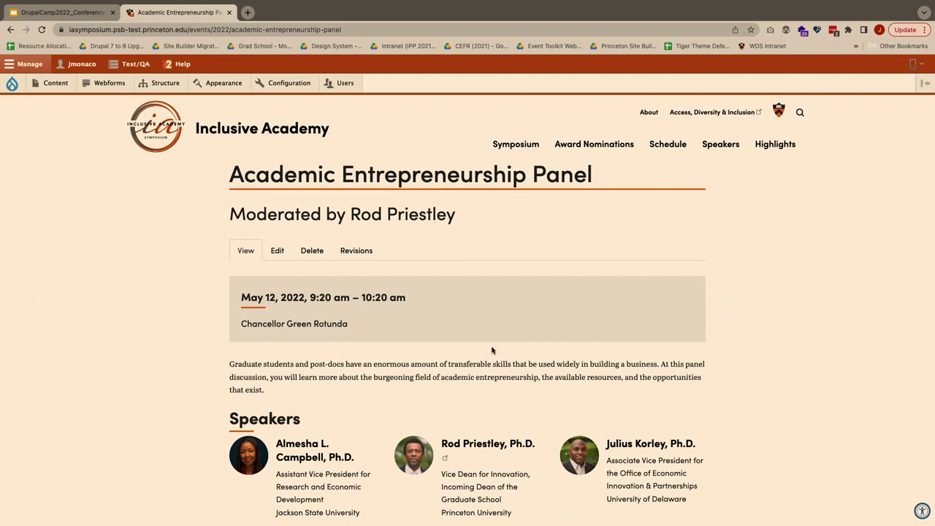
{"action": "scroll", "coordinate": [492, 350], "scroll_direction": "down", "scroll_amount": 3}
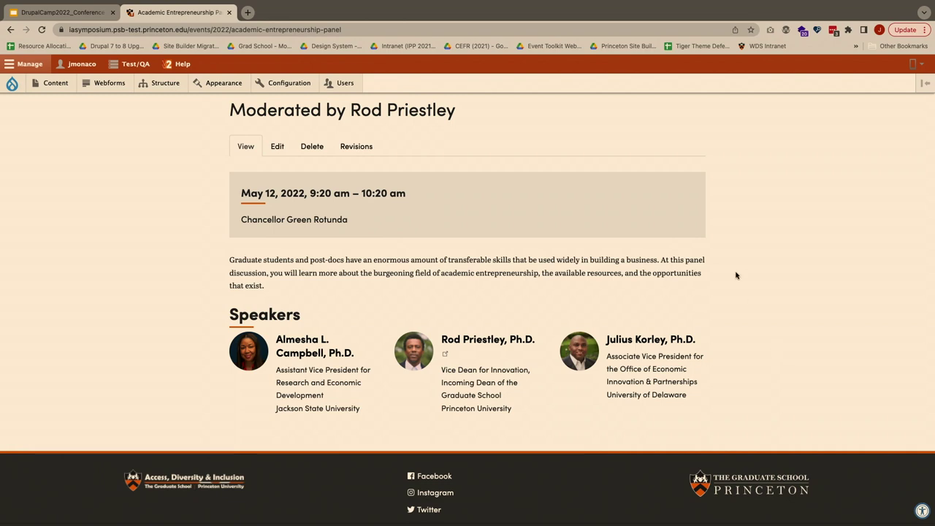
{"action": "scroll", "coordinate": [726, 263], "scroll_direction": "up", "scroll_amount": 3}
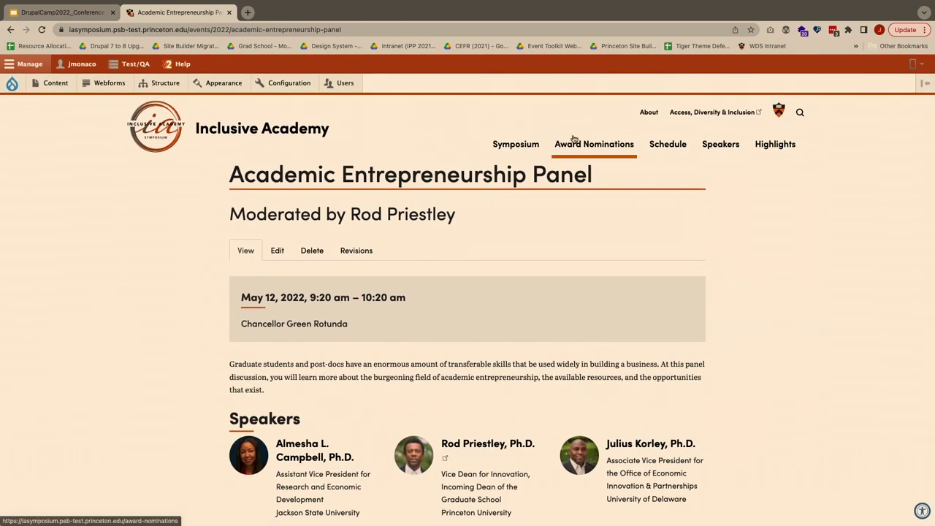
Go back to the site's Schedule page and display the Thursday, May 12 events again.
{"action": "left_click", "coordinate": [666, 144]}
{"action": "scroll", "coordinate": [604, 325], "scroll_direction": "down", "scroll_amount": 5}
{"action": "left_click", "coordinate": [501, 271]}
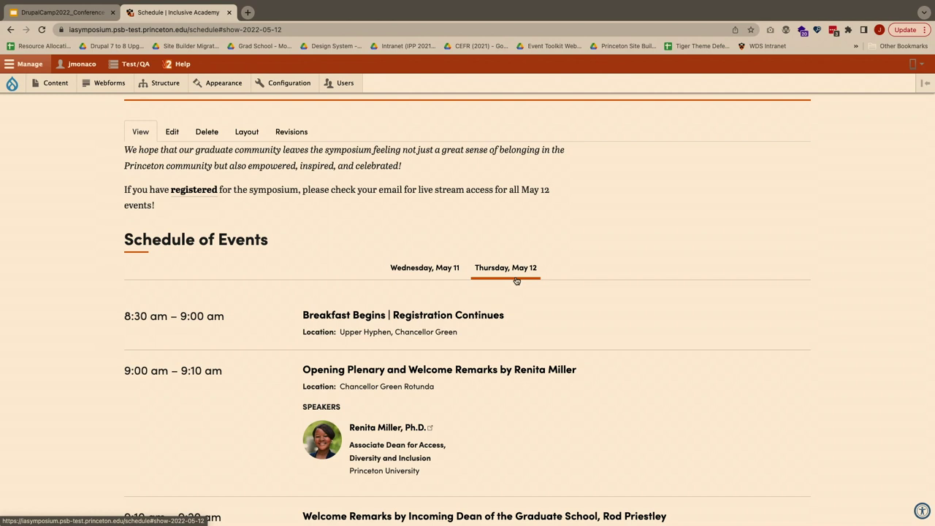
Open the Schedule page's layout for editing and look through its sections and blocks.
{"action": "left_click", "coordinate": [250, 134]}
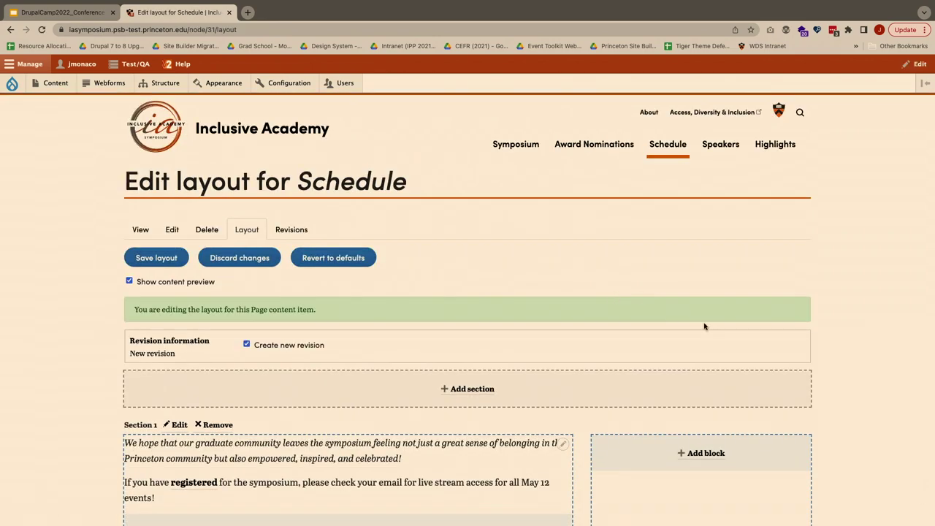
{"action": "scroll", "coordinate": [703, 323], "scroll_direction": "down", "scroll_amount": 4}
{"action": "scroll", "coordinate": [703, 324], "scroll_direction": "down", "scroll_amount": 2}
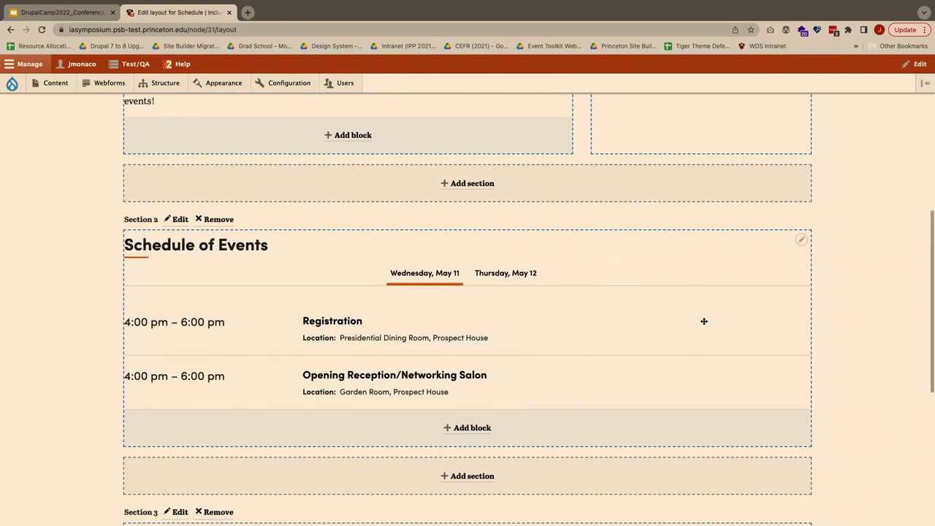
{"action": "scroll", "coordinate": [704, 324], "scroll_direction": "up", "scroll_amount": 1}
{"action": "scroll", "coordinate": [718, 355], "scroll_direction": "up", "scroll_amount": 1}
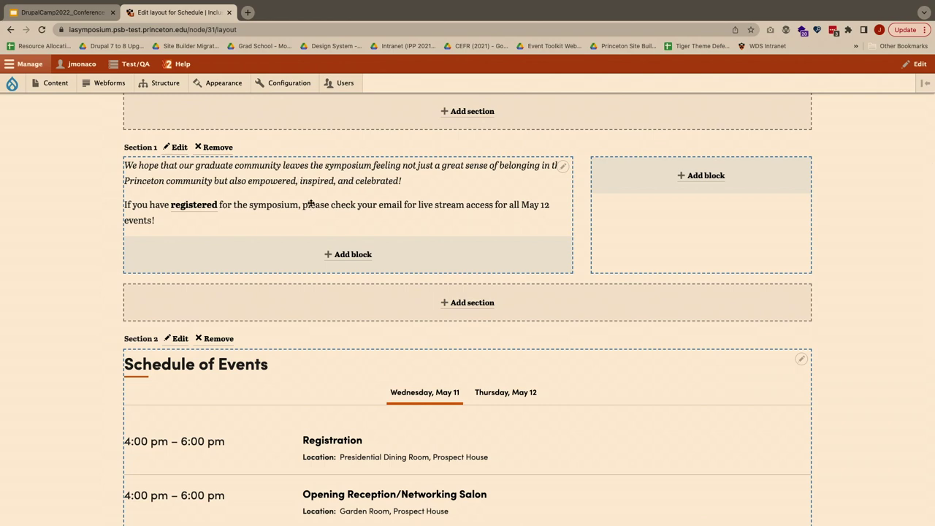
{"action": "scroll", "coordinate": [443, 245], "scroll_direction": "down", "scroll_amount": 1}
{"action": "scroll", "coordinate": [487, 272], "scroll_direction": "down", "scroll_amount": 3}
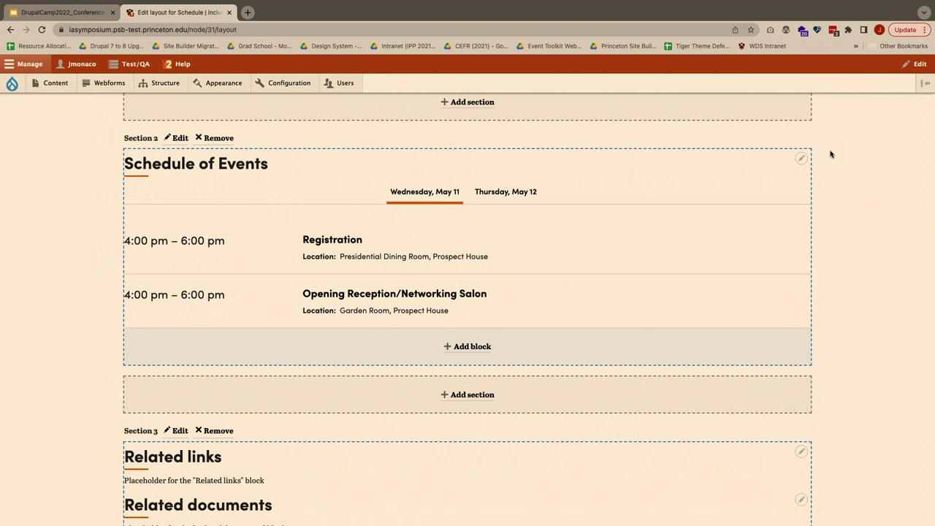
Open the Schedule of Events block for editing and review its content source and event and speaker field options.
{"action": "left_click", "coordinate": [802, 159]}
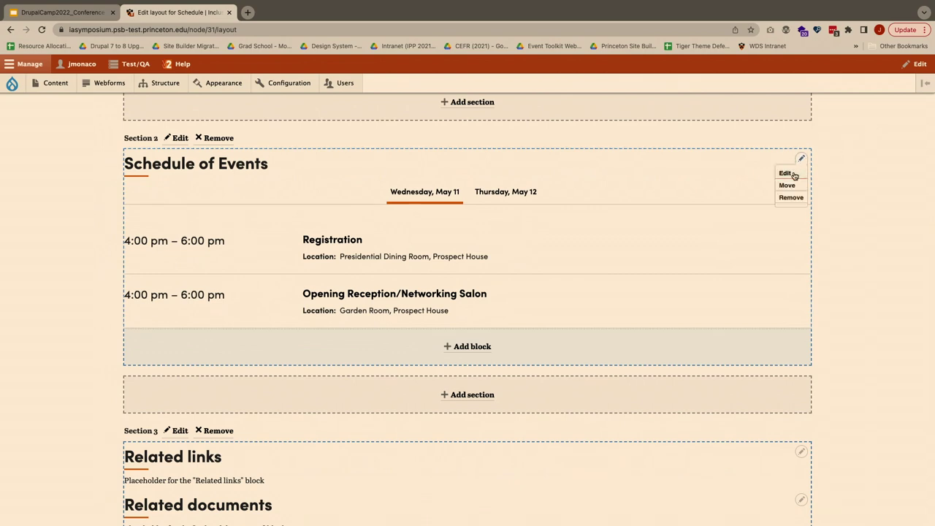
{"action": "left_click", "coordinate": [794, 174]}
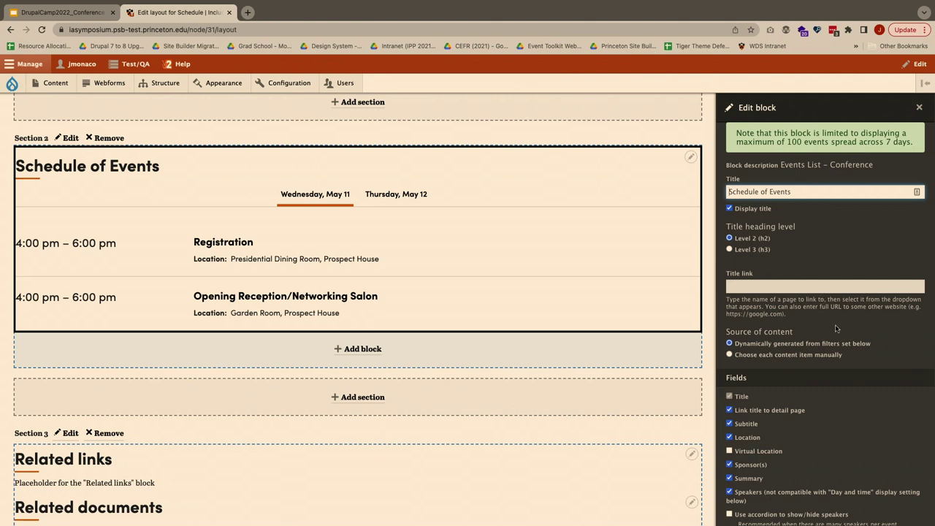
{"action": "scroll", "coordinate": [837, 329], "scroll_direction": "down", "scroll_amount": 2}
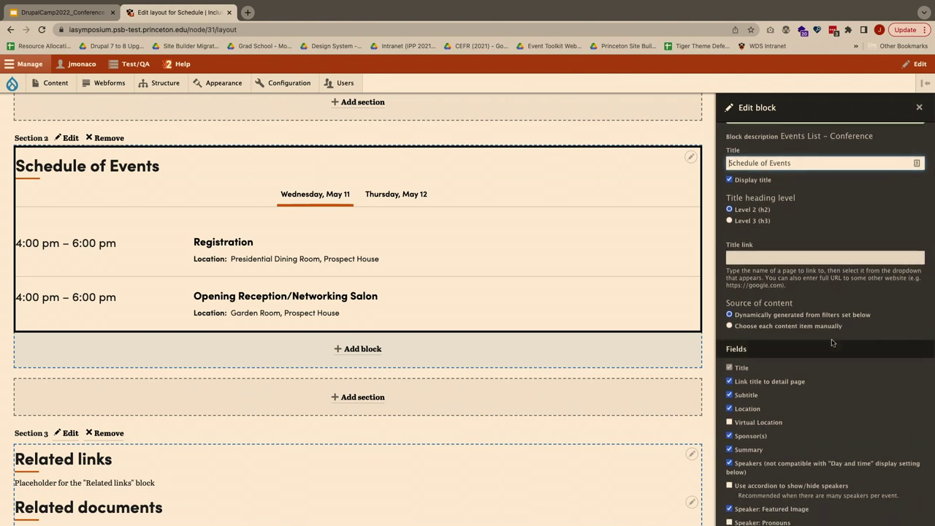
{"action": "scroll", "coordinate": [831, 342], "scroll_direction": "down", "scroll_amount": 3}
{"action": "scroll", "coordinate": [831, 342], "scroll_direction": "down", "scroll_amount": 4}
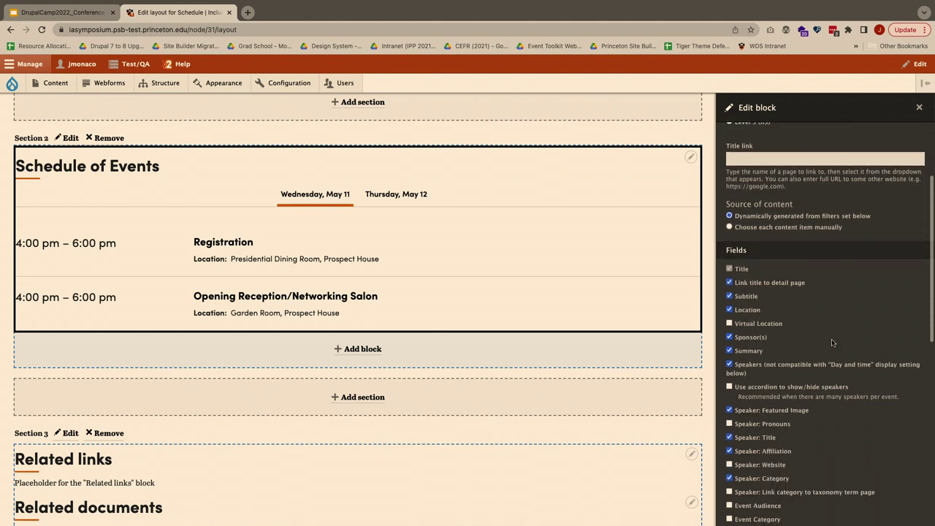
{"action": "scroll", "coordinate": [831, 339], "scroll_direction": "down", "scroll_amount": 3}
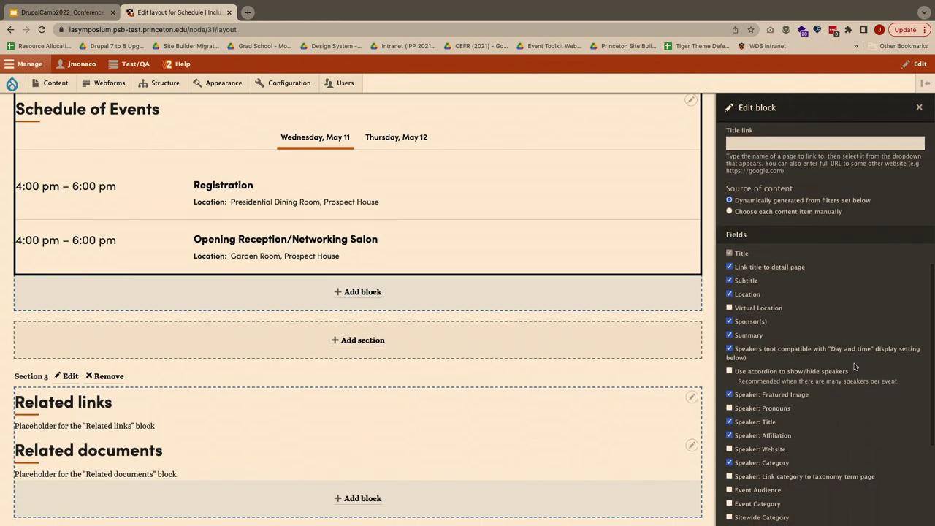
{"action": "scroll", "coordinate": [855, 366], "scroll_direction": "down", "scroll_amount": 4}
{"action": "scroll", "coordinate": [855, 367], "scroll_direction": "up", "scroll_amount": 1}
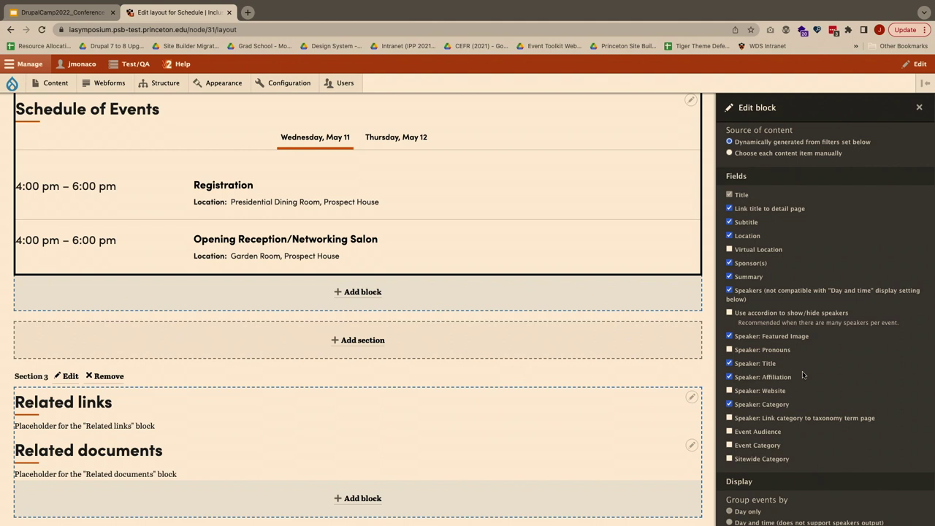
Review the block's display and no-results settings, including the available day format options, keeping the current format.
{"action": "scroll", "coordinate": [803, 375], "scroll_direction": "down", "scroll_amount": 1}
{"action": "scroll", "coordinate": [802, 375], "scroll_direction": "down", "scroll_amount": 5}
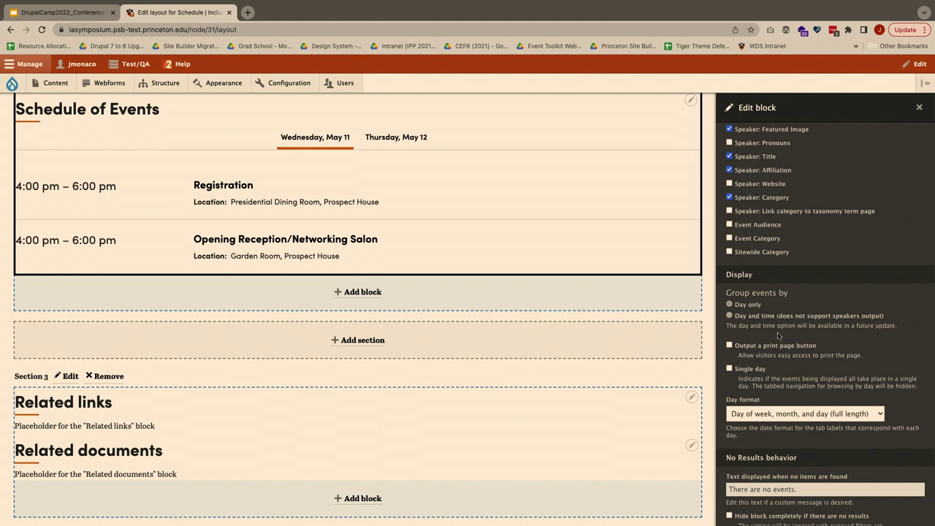
{"action": "scroll", "coordinate": [811, 341], "scroll_direction": "down", "scroll_amount": 1}
{"action": "scroll", "coordinate": [811, 342], "scroll_direction": "down", "scroll_amount": 3}
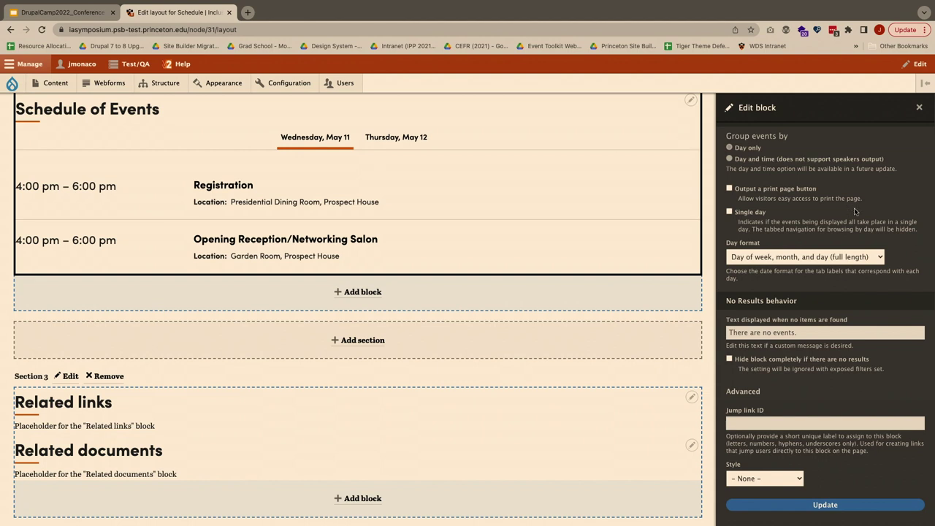
{"action": "left_click", "coordinate": [880, 258]}
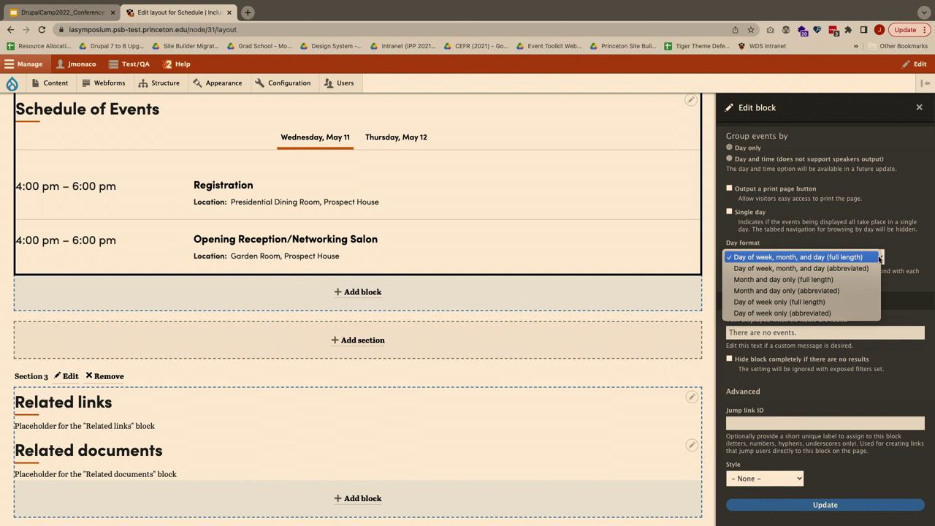
{"action": "left_click", "coordinate": [908, 189]}
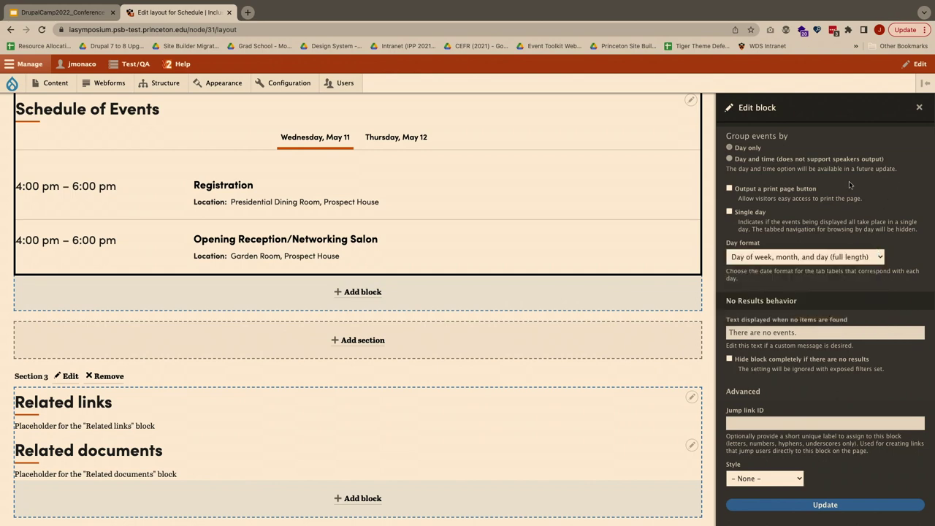
Close the Schedule of Events block settings without updating and return to viewing the Schedule page.
{"action": "scroll", "coordinate": [849, 181], "scroll_direction": "up", "scroll_amount": 10}
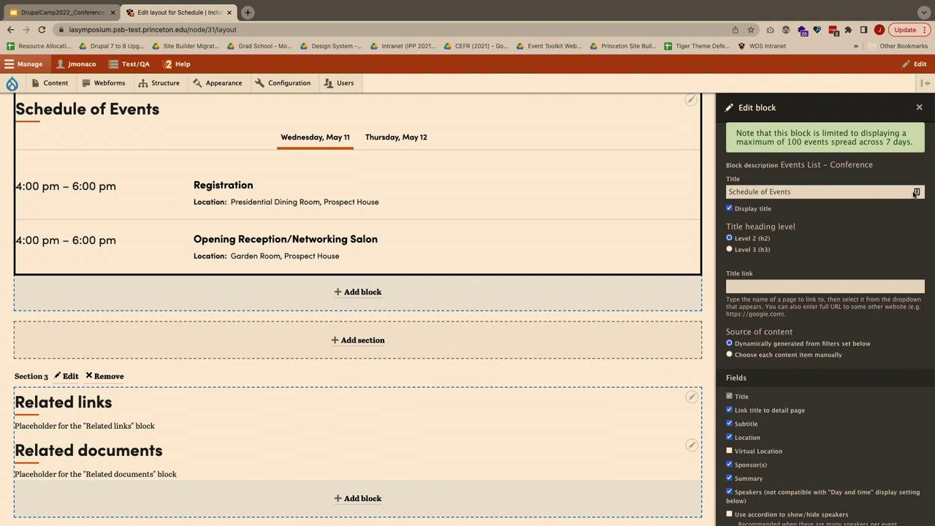
{"action": "left_click", "coordinate": [919, 108]}
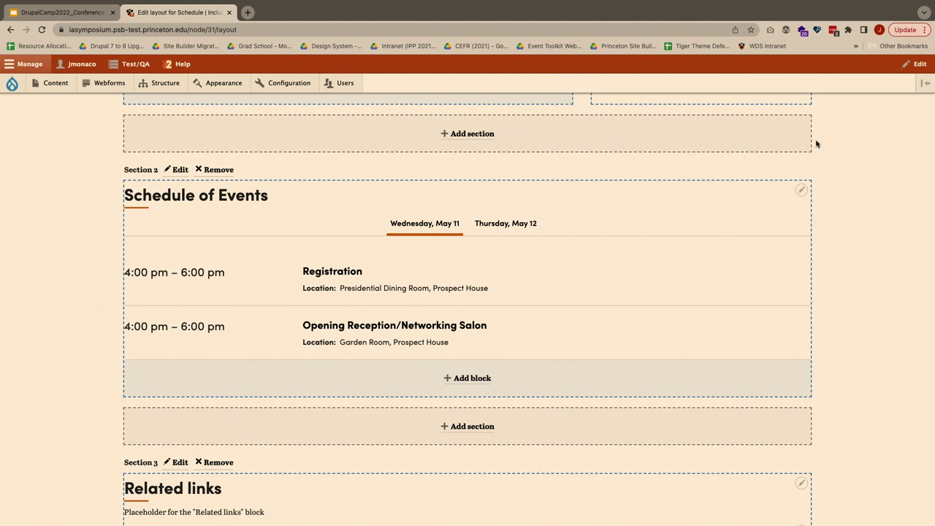
{"action": "scroll", "coordinate": [538, 171], "scroll_direction": "up", "scroll_amount": 10}
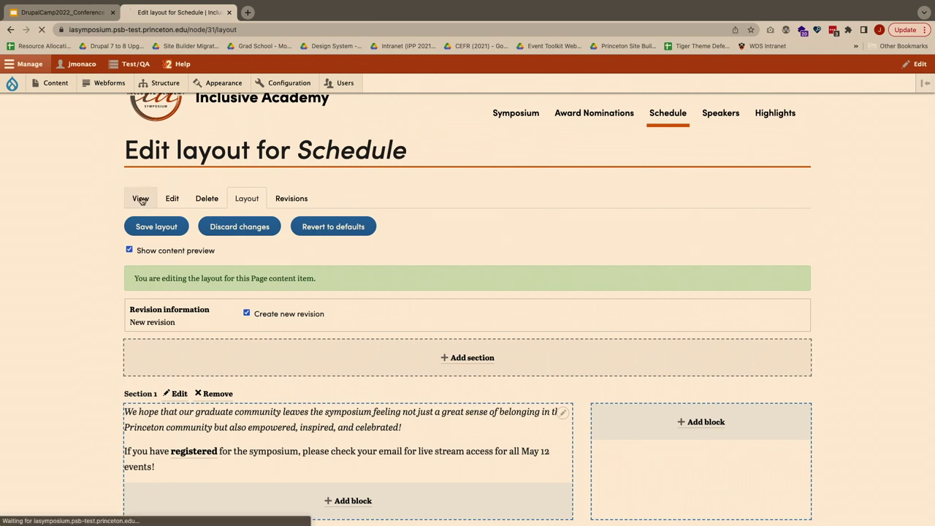
{"action": "left_click", "coordinate": [140, 197]}
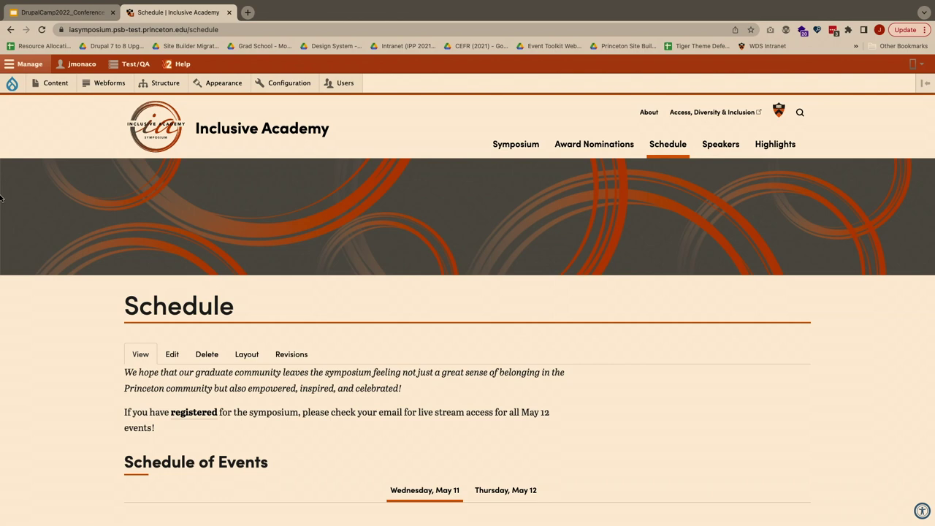
{"action": "mouse_move", "coordinate": [78, 4]}
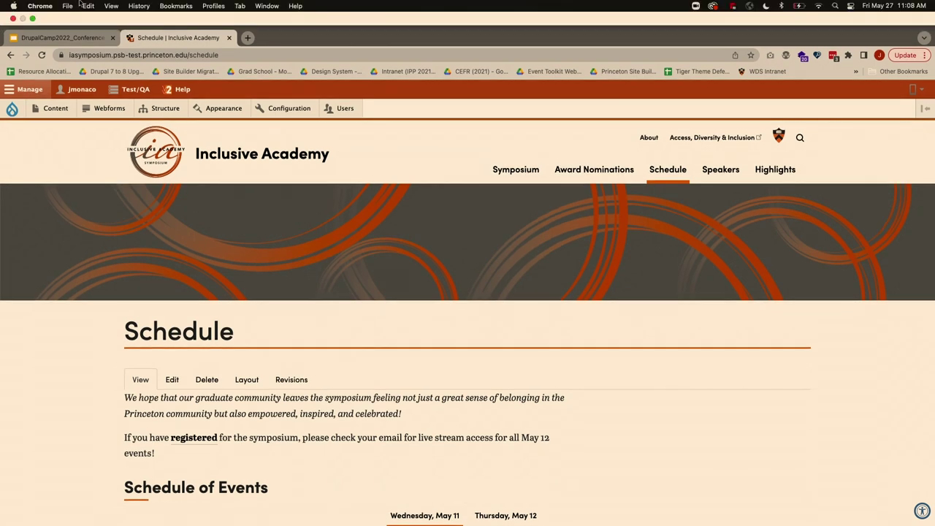